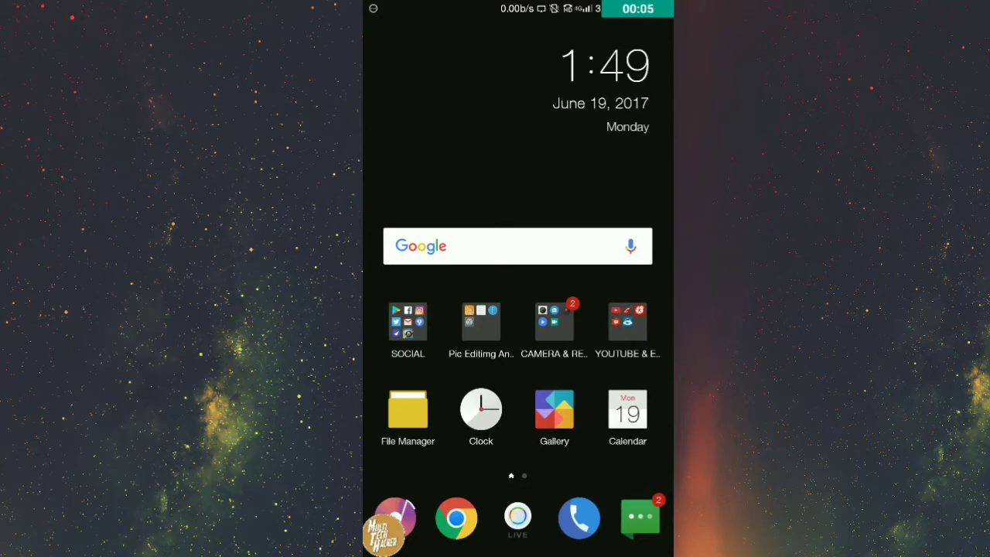
# - Go back to the ap15 Launcher store page and install it, accepting the in-app purchases permission
pyautogui.moveTo(518, 553); pyautogui.dragTo(518, 309)
pyautogui.click(608, 406)
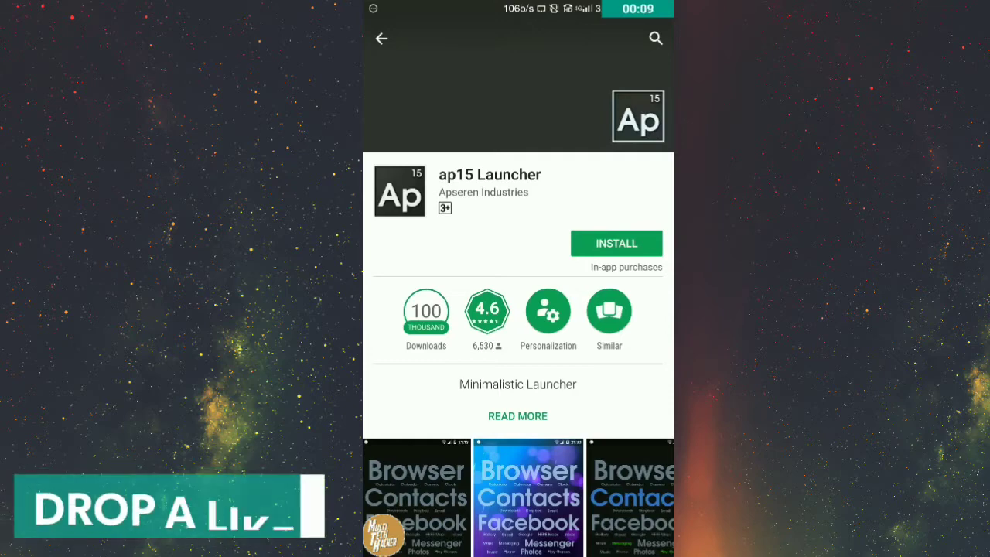
pyautogui.click(616, 243)
pyautogui.press('Escape')
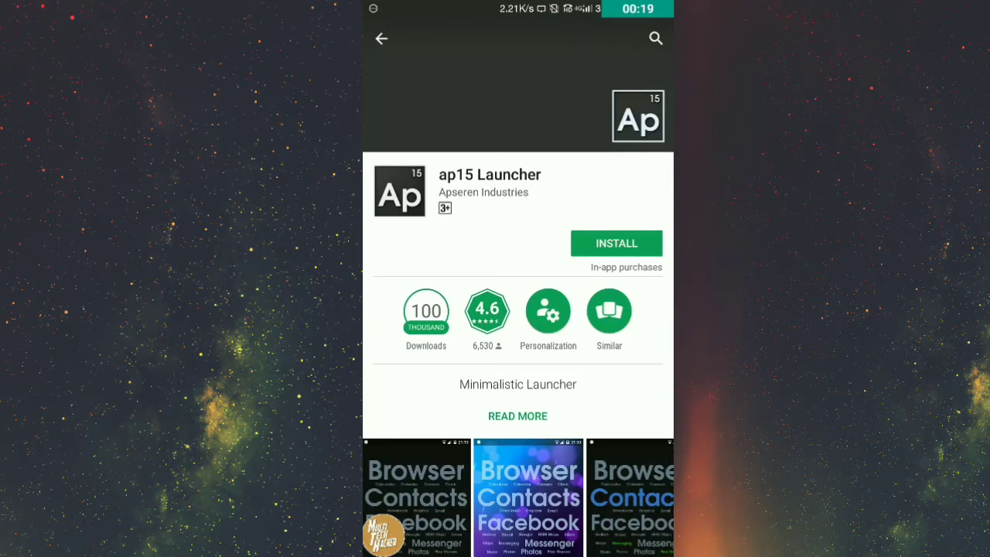
pyautogui.click(617, 242)
pyautogui.click(603, 344)
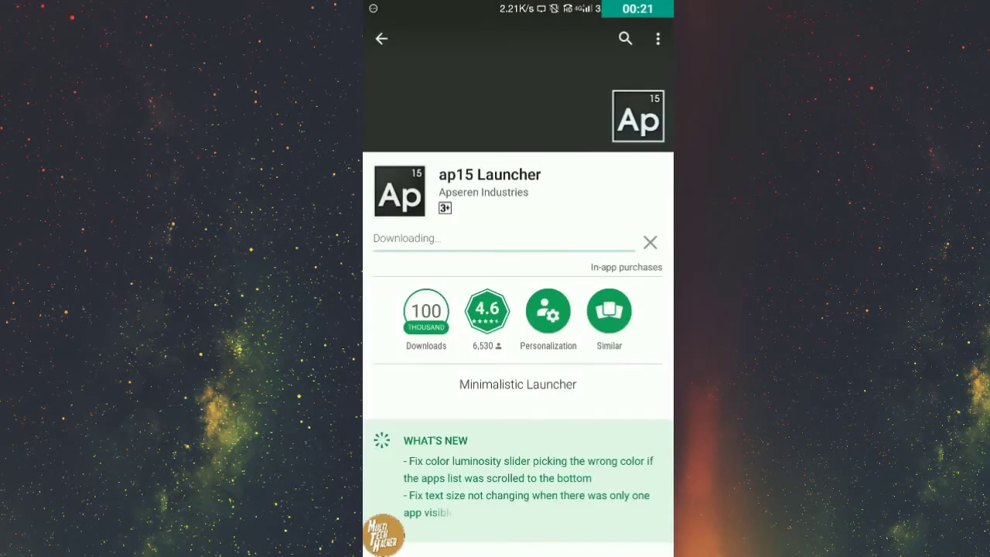
# - Read the full ap15 Launcher description and What's New changelog for version 1.12
pyautogui.scroll(-3, 517, 310)
pyautogui.click(517, 425)
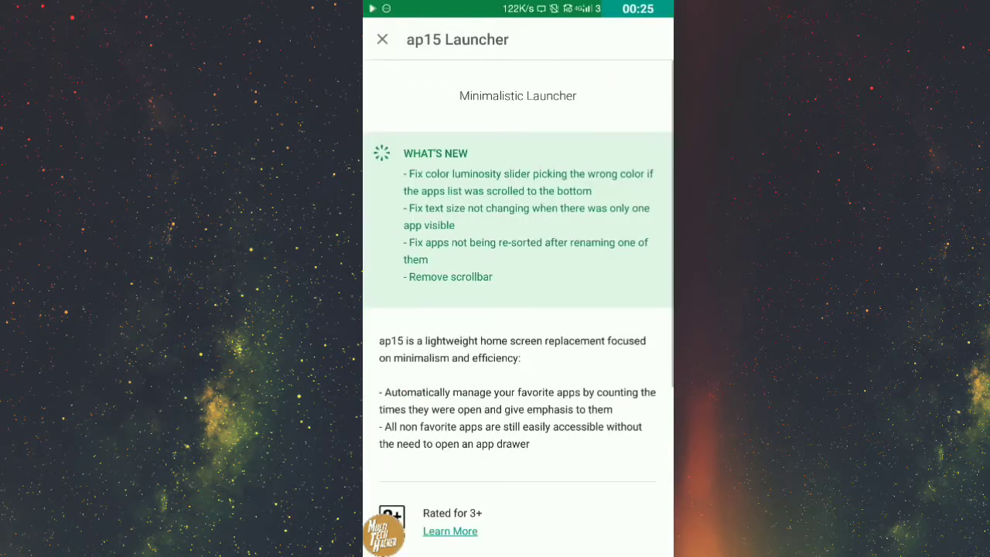
pyautogui.scroll(-2, 517, 309)
pyautogui.scroll(-3, 517, 310)
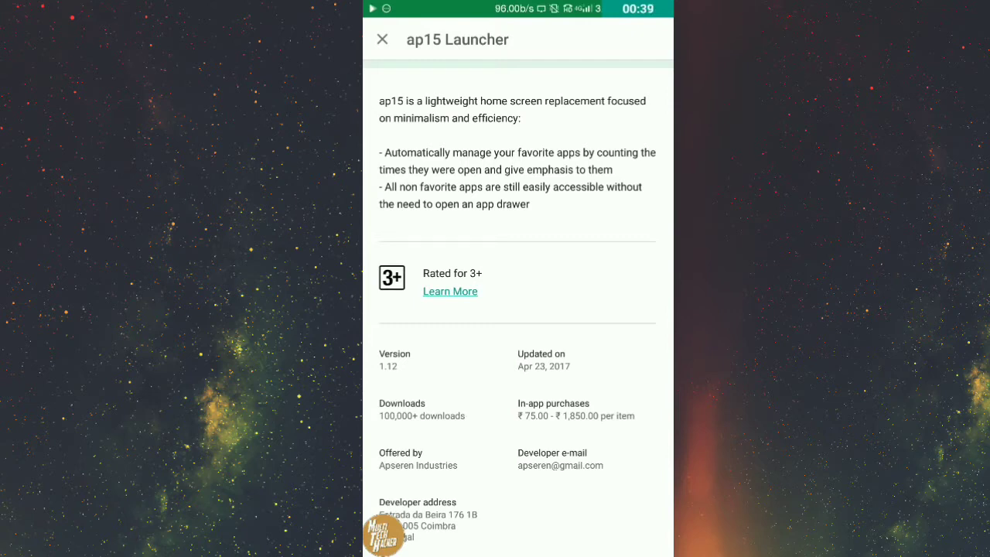
pyautogui.scroll(3, 518, 310)
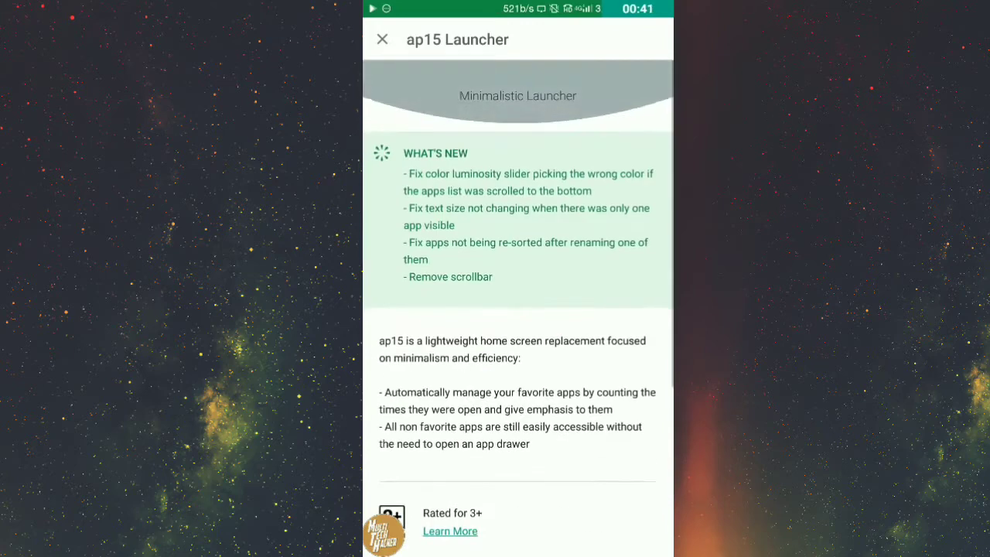
# - Choose ap15 as the default launcher under Settings > App management > Default apps > Launcher
pyautogui.press('Home')
pyautogui.moveTo(518, 553); pyautogui.dragTo(518, 309)
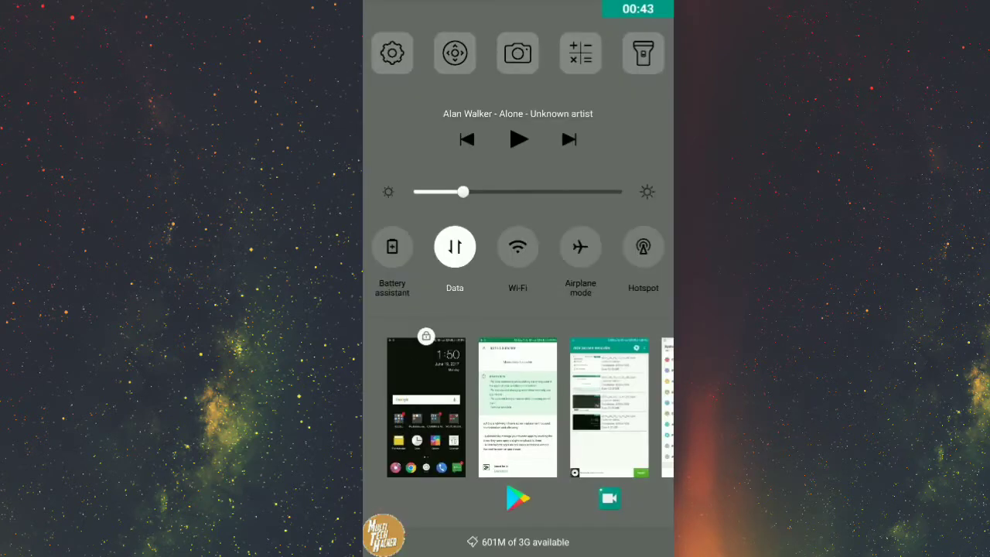
pyautogui.click(392, 53)
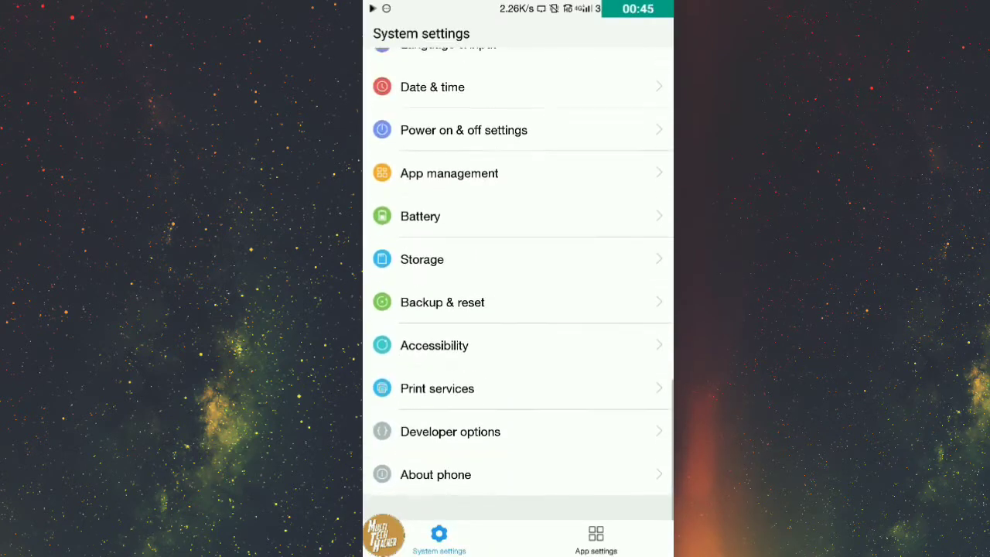
pyautogui.click(448, 173)
pyautogui.click(564, 533)
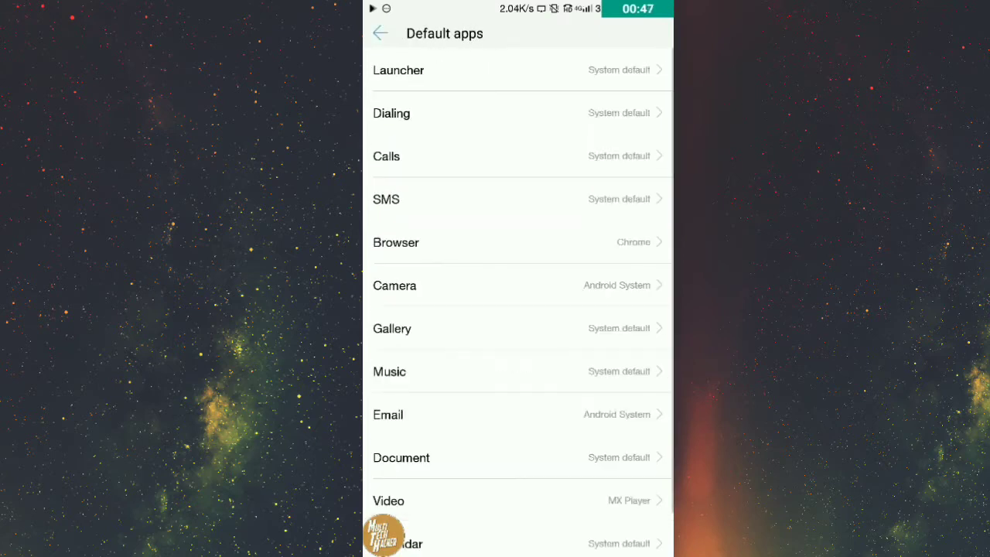
pyautogui.click(398, 70)
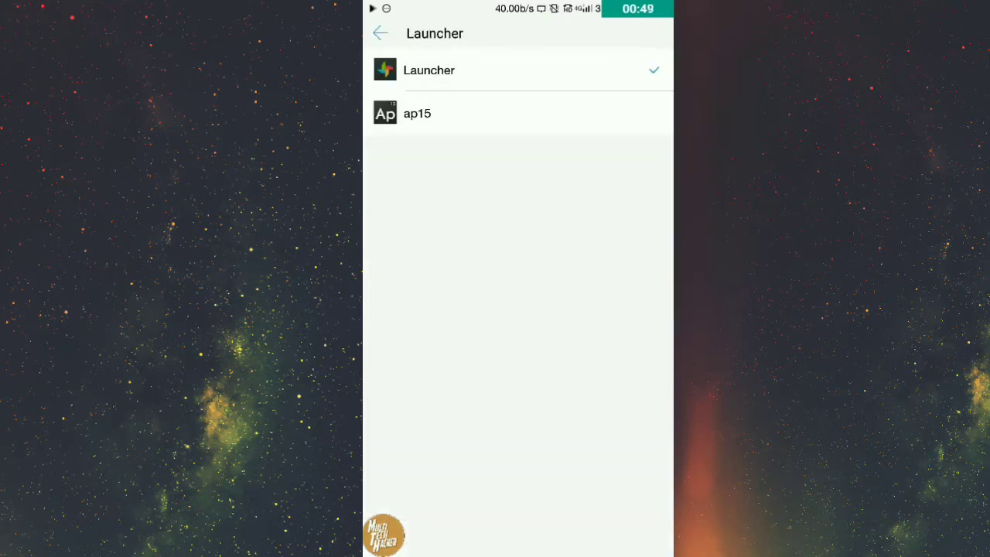
pyautogui.click(416, 113)
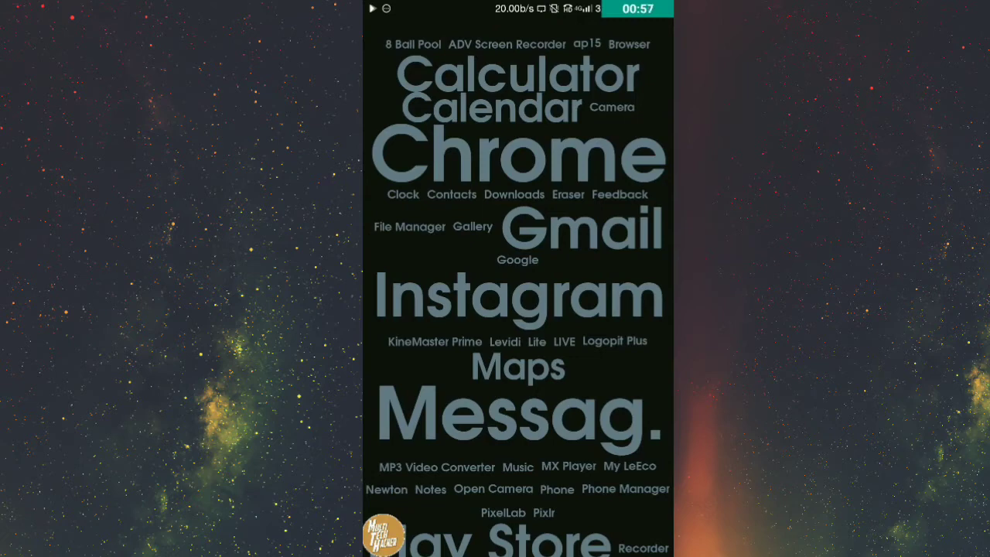
# - Browse the app-name word cloud, then bring up the launcher's Menu options
pyautogui.scroll(-5, 517, 310)
pyautogui.scroll(5, 518, 309)
pyautogui.scroll(-5, 518, 309)
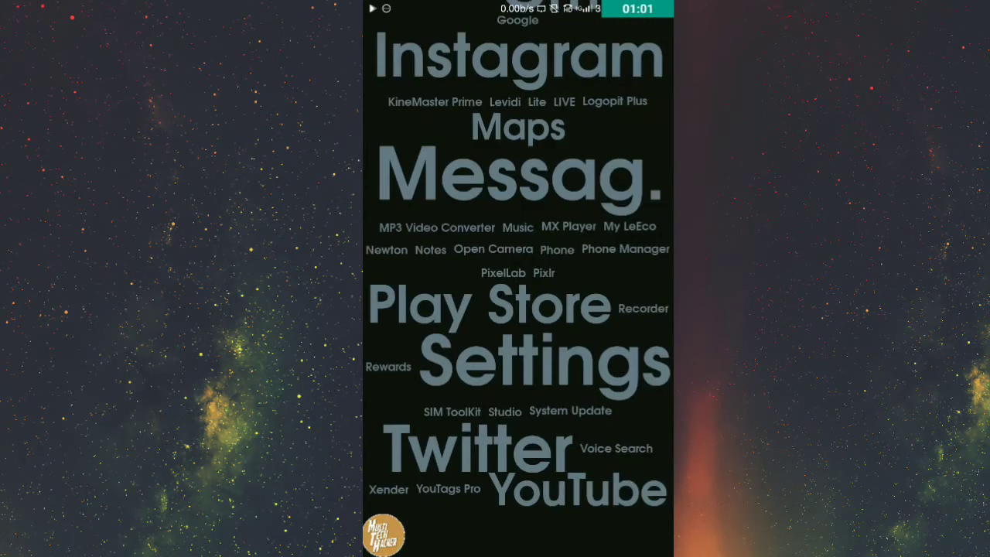
pyautogui.scroll(5, 518, 310)
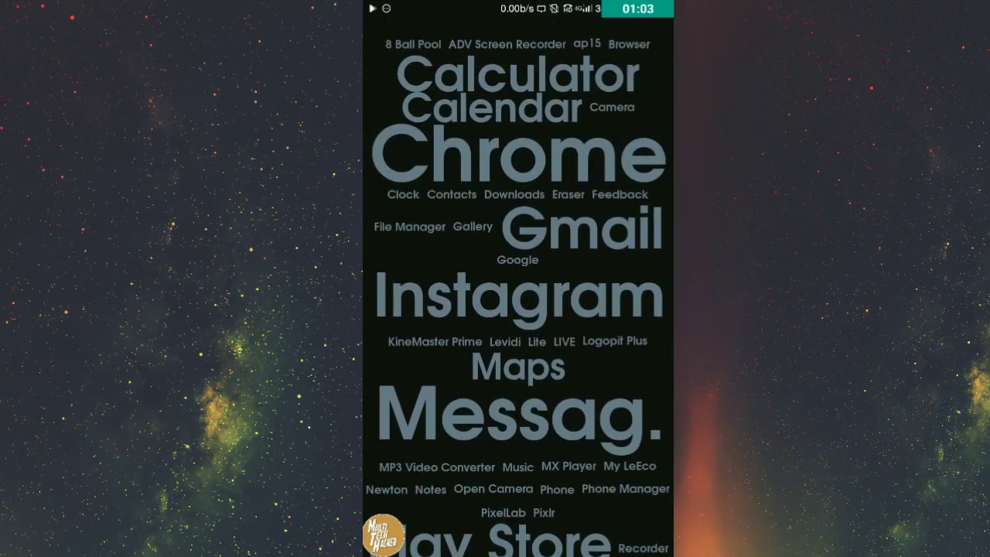
pyautogui.scroll(-5, 518, 310)
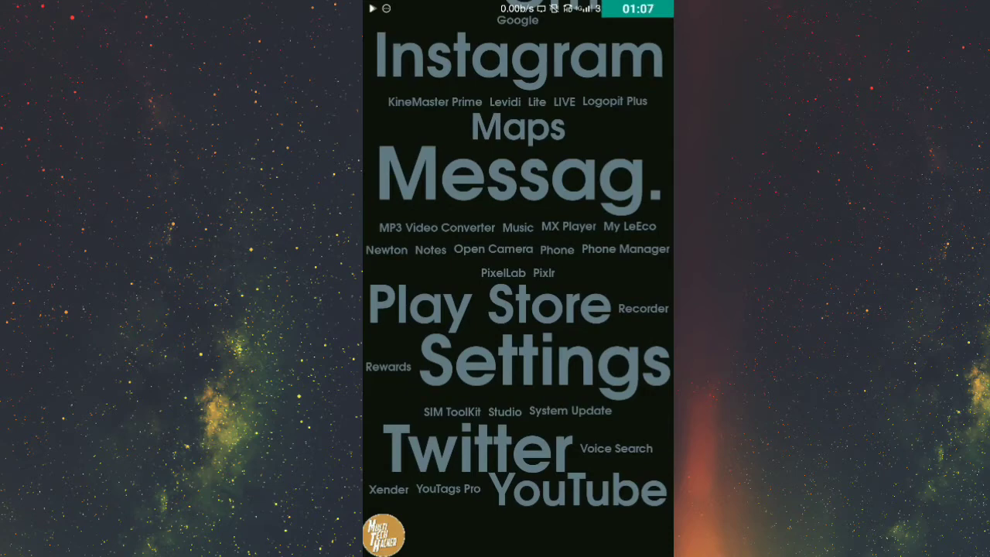
pyautogui.scroll(5, 518, 309)
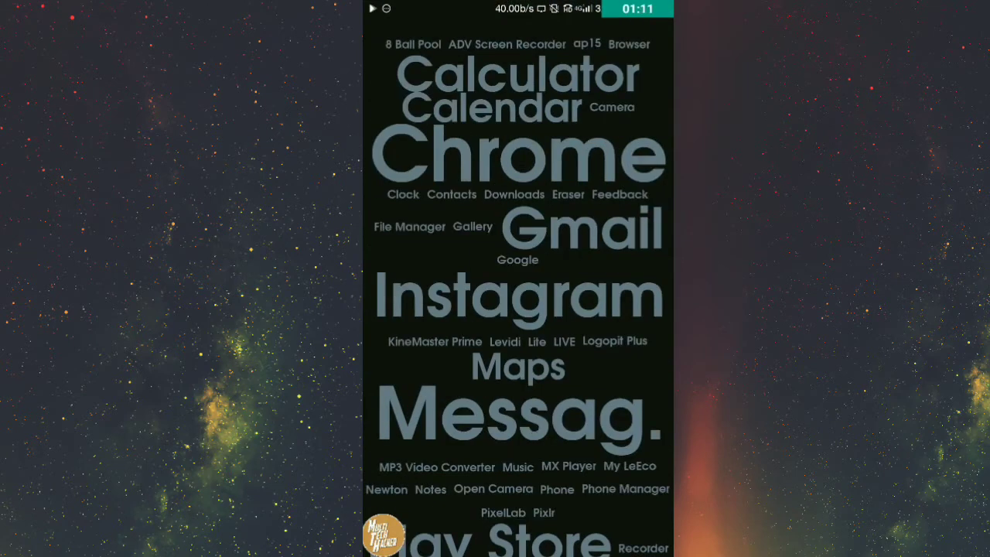
pyautogui.scroll(-5, 518, 309)
pyautogui.scroll(5, 518, 309)
pyautogui.scroll(-5, 518, 309)
pyautogui.scroll(5, 518, 309)
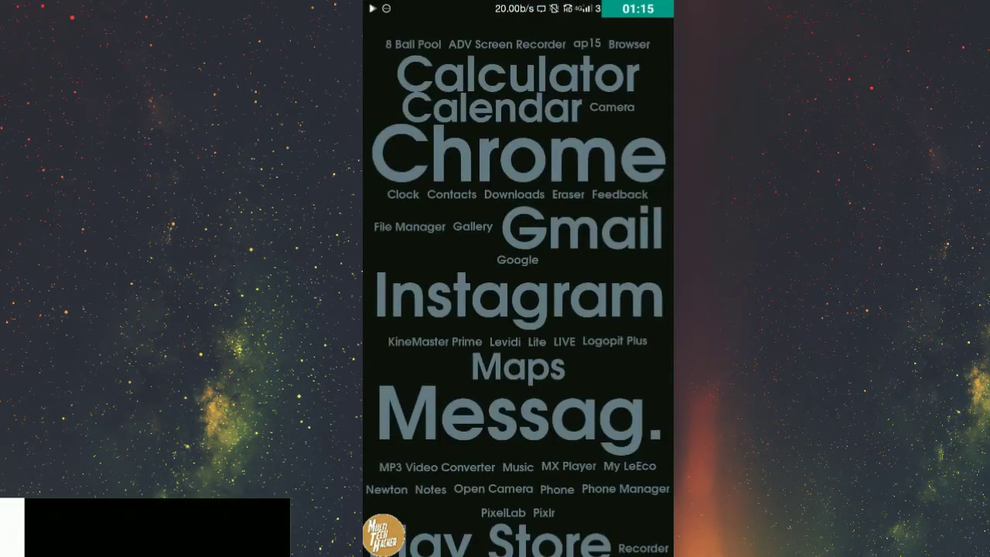
pyautogui.press('Menu')
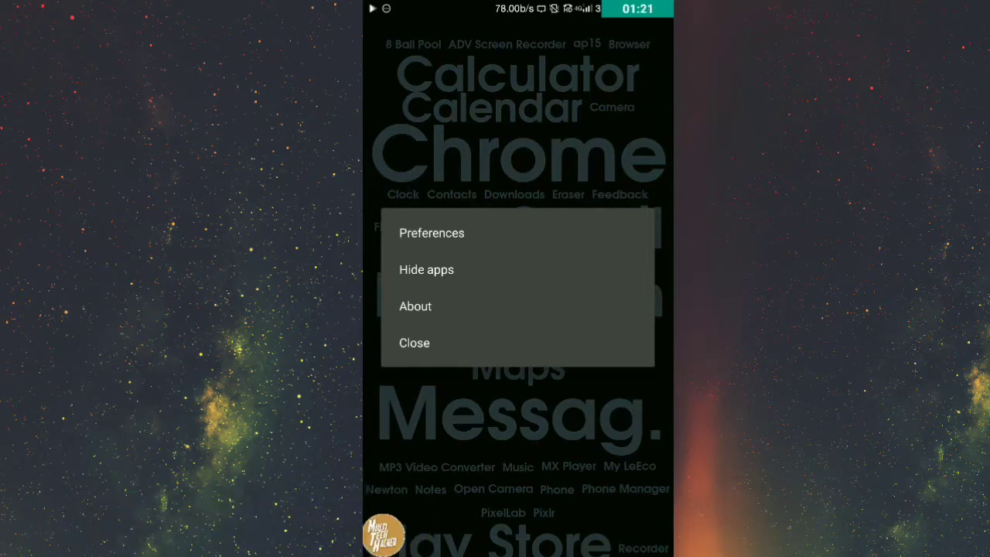
# - Hide 8 Ball Pool from the word cloud through Hide apps, then reopen the options menu
pyautogui.click(426, 269)
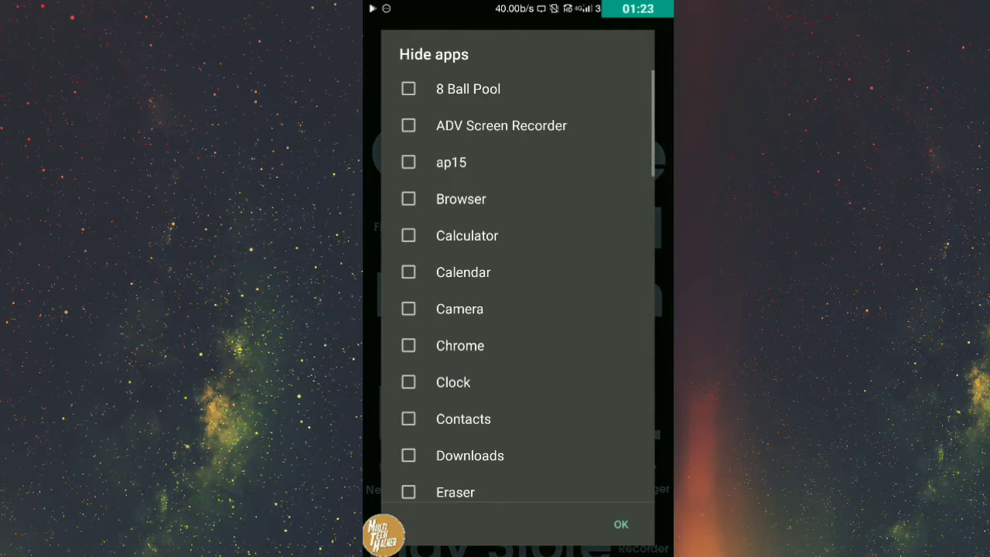
pyautogui.scroll(-10, 518, 294)
pyautogui.scroll(10, 518, 294)
pyautogui.scroll(5, 518, 294)
pyautogui.click(408, 88)
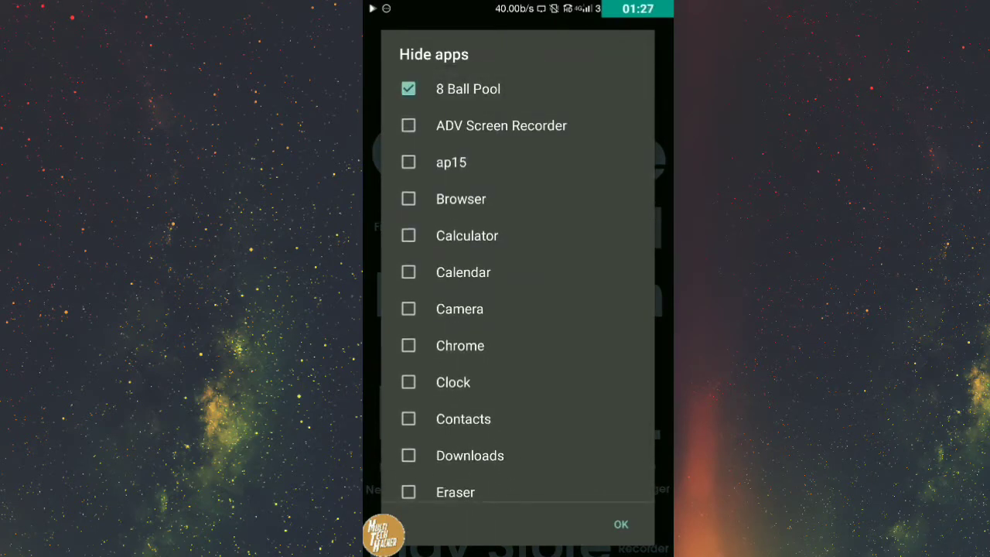
pyautogui.click(621, 524)
pyautogui.scroll(-5, 518, 293)
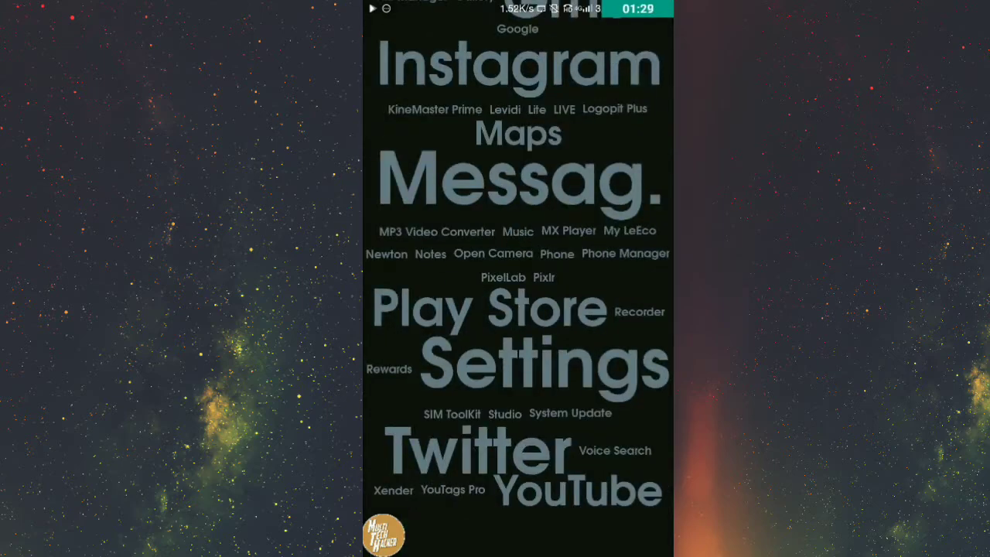
pyautogui.scroll(5, 518, 294)
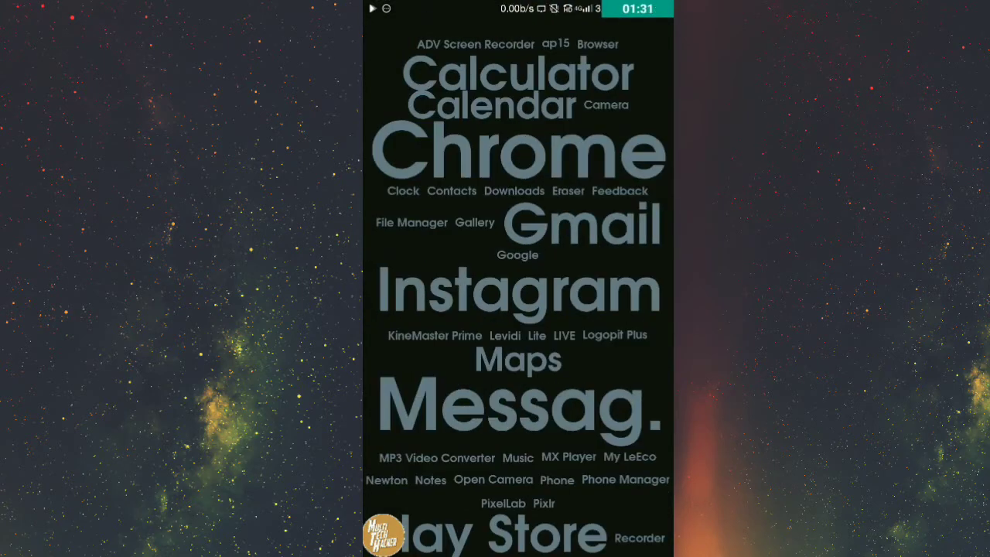
pyautogui.press('Menu')
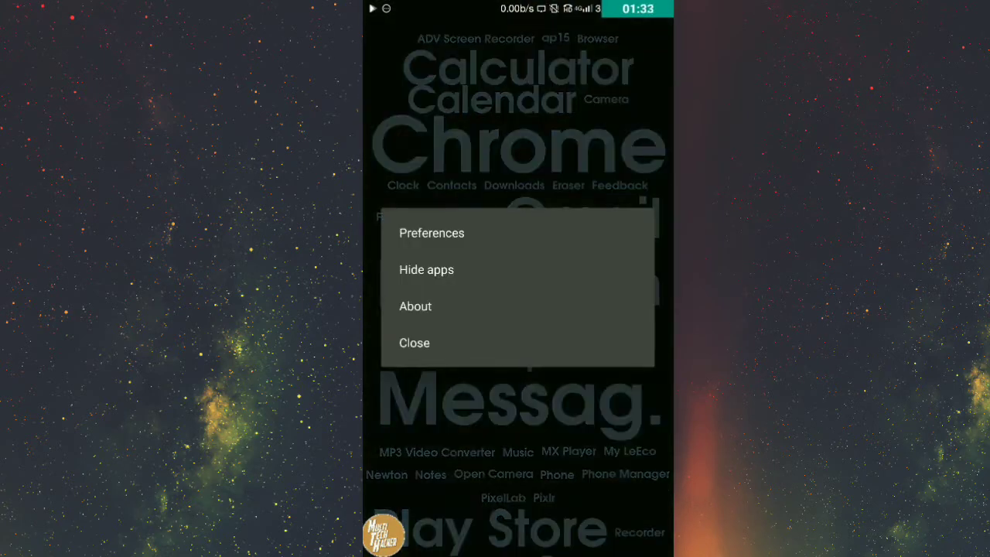
# - Set the app text colour in Preferences to gold using the colour picker sliders
pyautogui.click(432, 233)
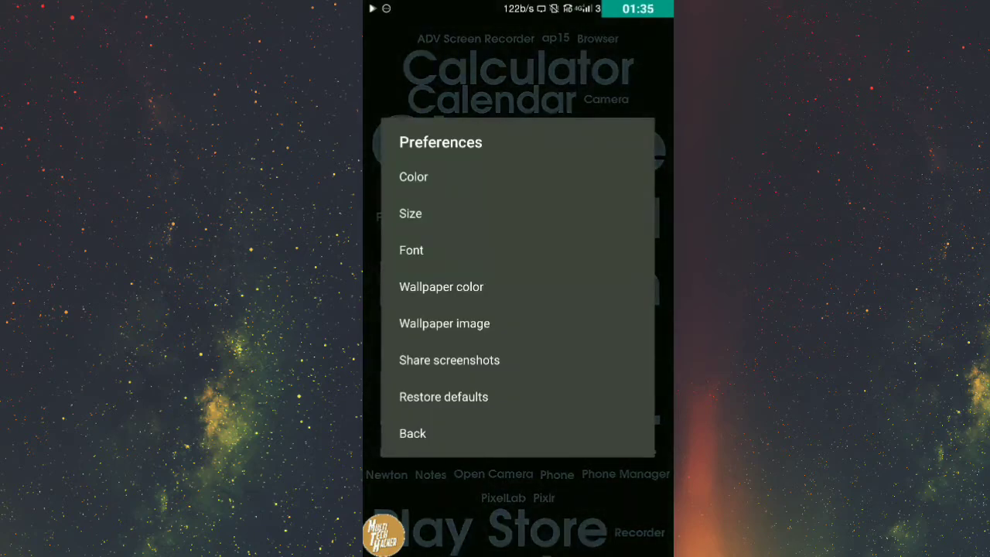
pyautogui.click(413, 176)
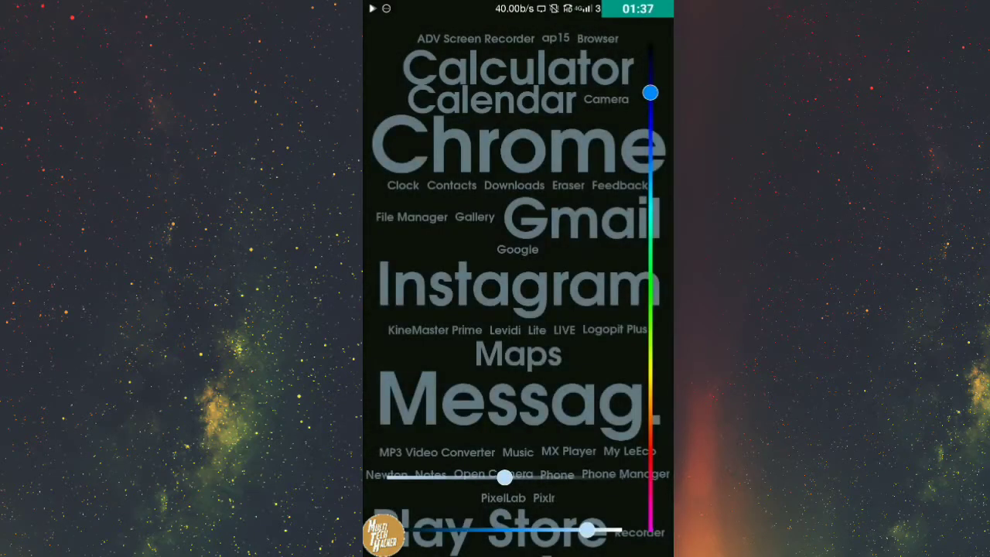
pyautogui.moveTo(588, 530); pyautogui.dragTo(503, 529)
pyautogui.moveTo(649, 93)
pyautogui.mouseDown()
pyautogui.moveTo(649, 474)
pyautogui.moveTo(650, 350)
pyautogui.mouseUp()
pyautogui.moveTo(503, 530); pyautogui.dragTo(524, 529)
pyautogui.moveTo(503, 477)
pyautogui.mouseDown()
pyautogui.moveTo(532, 477)
pyautogui.moveTo(464, 477)
pyautogui.mouseUp()
pyautogui.moveTo(650, 349)
pyautogui.mouseDown()
pyautogui.moveTo(649, 397)
pyautogui.moveTo(650, 340)
pyautogui.moveTo(649, 394)
pyautogui.mouseUp()
pyautogui.moveTo(524, 529); pyautogui.dragTo(503, 530)
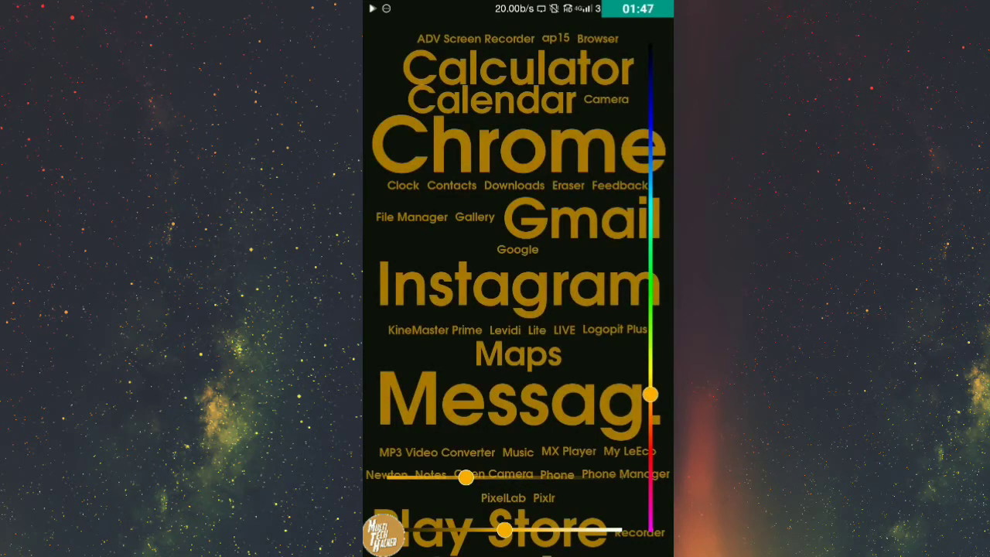
# - Give the Instagram label its own green colour in its app preferences
pyautogui.click(518, 285)
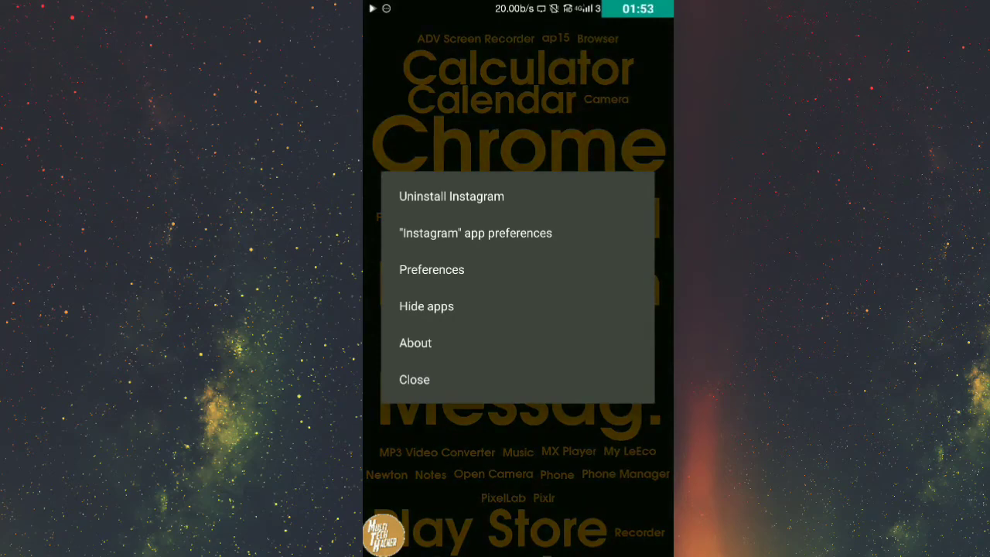
pyautogui.click(475, 233)
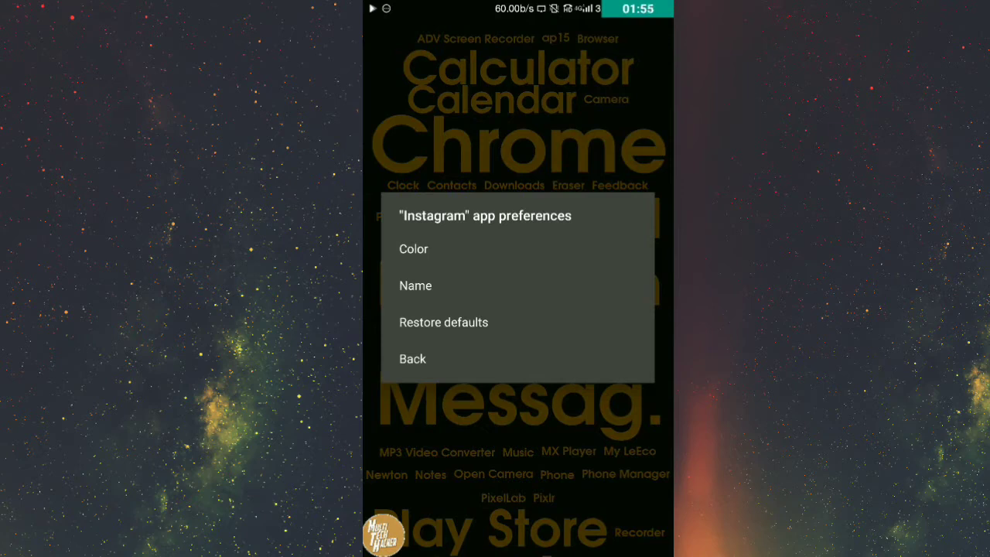
pyautogui.click(413, 248)
pyautogui.moveTo(649, 393)
pyautogui.mouseDown()
pyautogui.moveTo(649, 159)
pyautogui.moveTo(650, 229)
pyautogui.mouseUp()
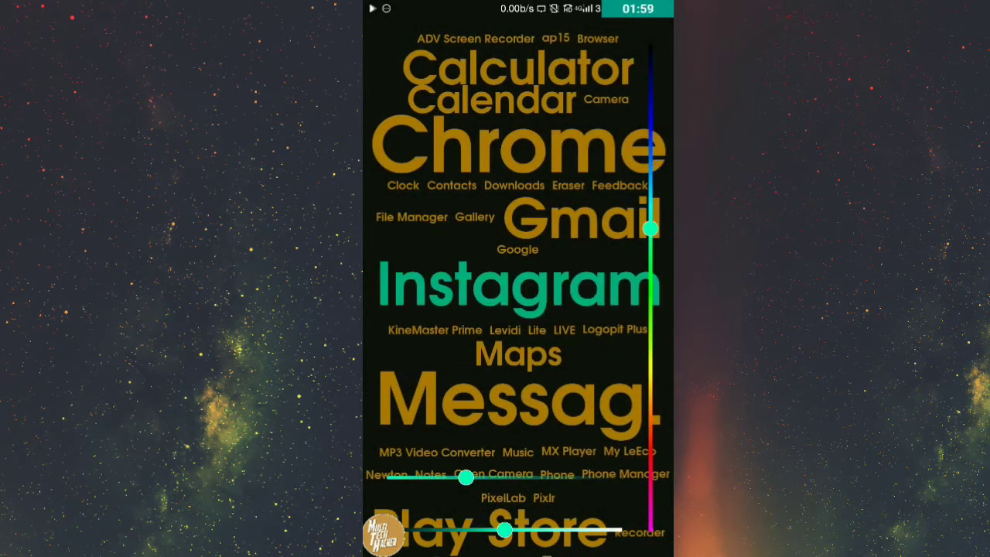
# - Set word-cloud text sizing to max 271, min 41 and vertical margin 1
pyautogui.press('Menu')
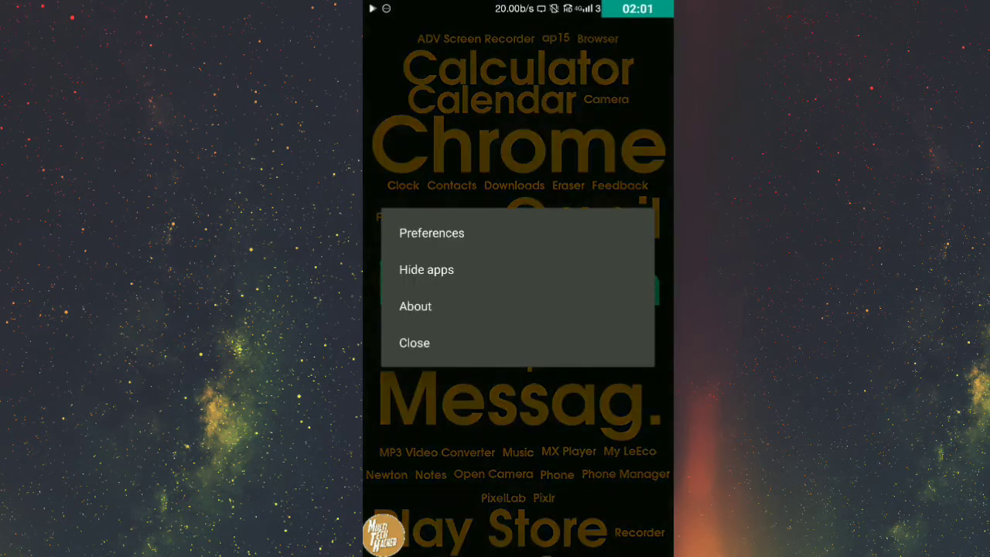
pyautogui.click(431, 233)
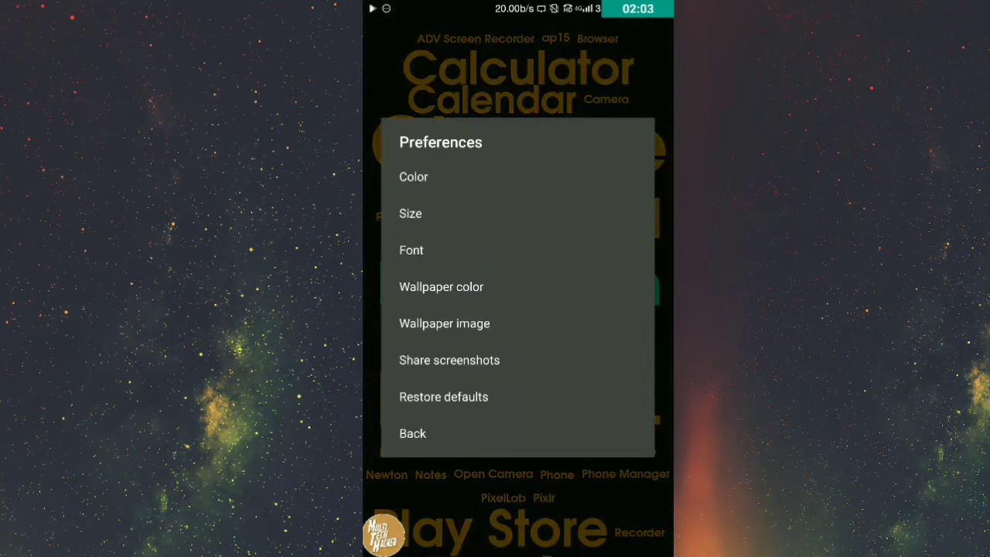
pyautogui.click(410, 214)
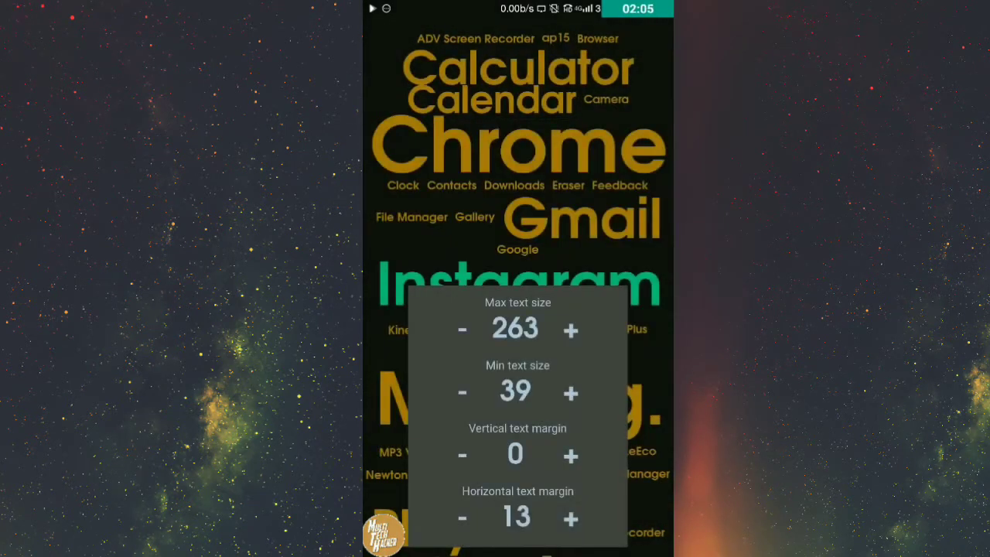
pyautogui.click(571, 330)
pyautogui.click(570, 330)
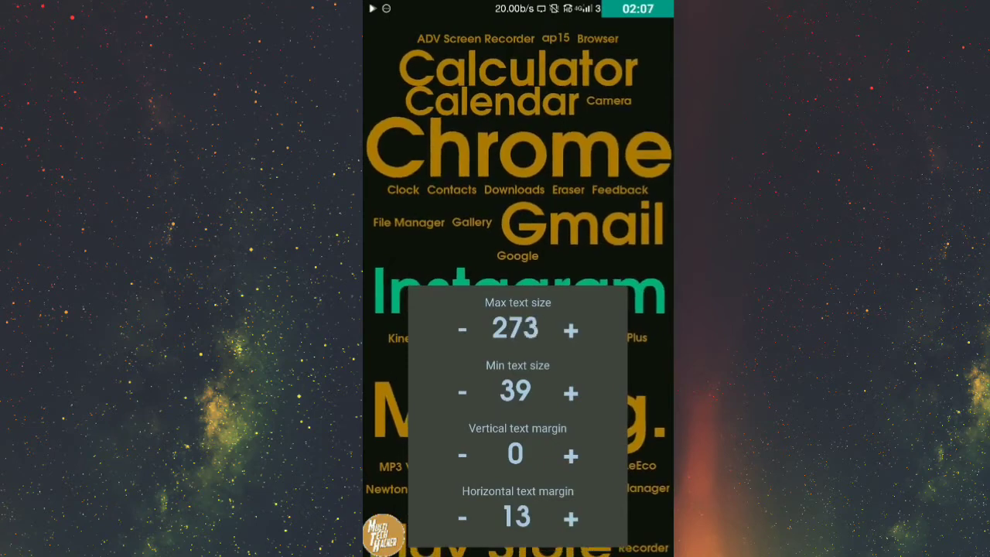
pyautogui.click(461, 329)
pyautogui.click(571, 392)
pyautogui.click(571, 455)
pyautogui.press('Escape')
pyautogui.press('Menu')
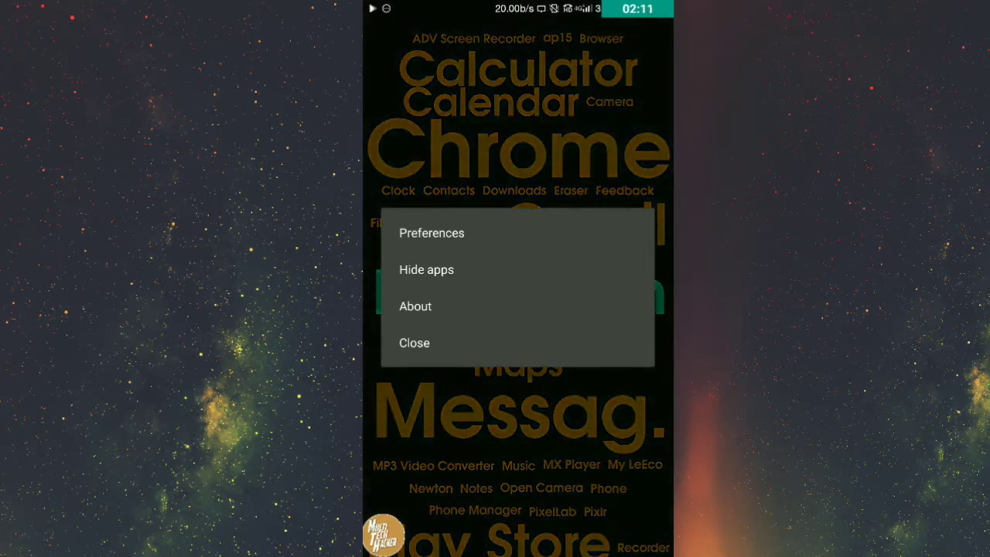
pyautogui.click(432, 233)
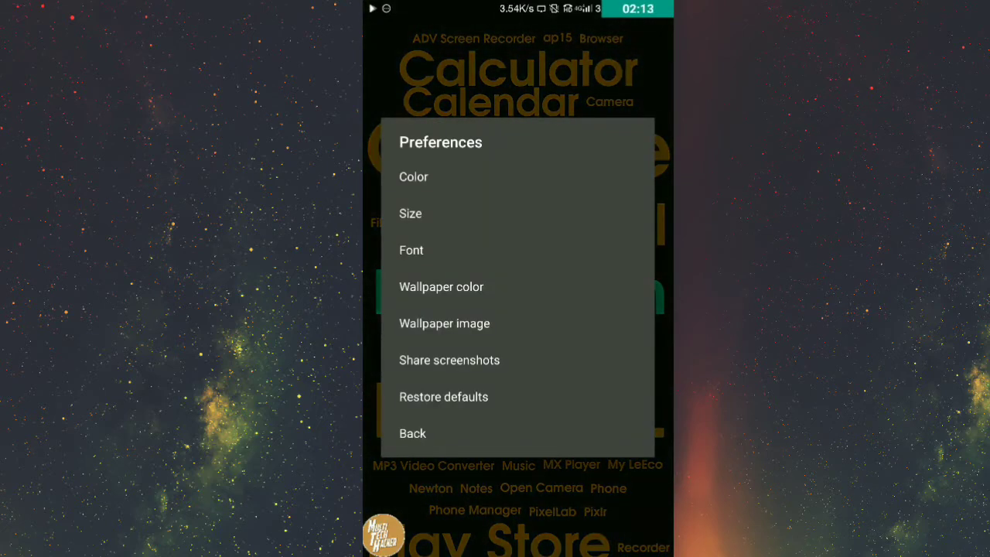
pyautogui.click(411, 250)
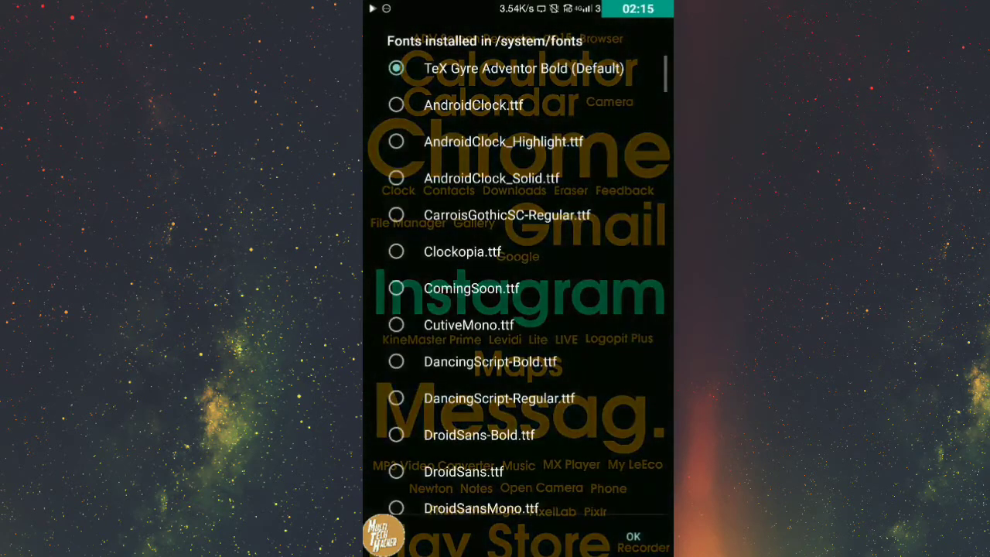
pyautogui.scroll(-5, 518, 279)
pyautogui.scroll(-5, 518, 278)
pyautogui.scroll(-5, 518, 279)
pyautogui.scroll(-5, 518, 278)
pyautogui.scroll(5, 518, 278)
pyautogui.scroll(5, 526, 283)
pyautogui.scroll(5, 526, 282)
pyautogui.scroll(5, 526, 282)
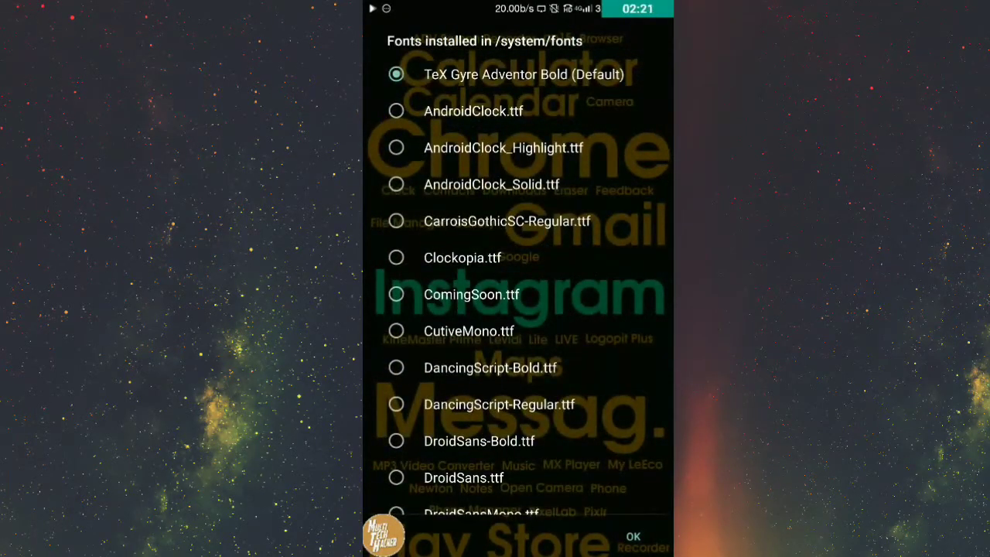
pyautogui.press('Escape')
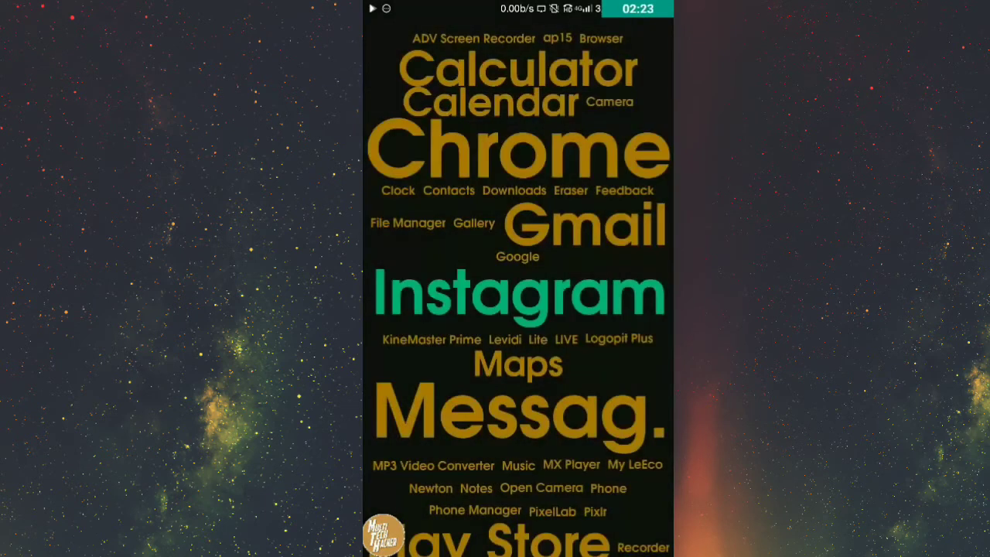
# - Change the word-cloud background colour to dark maroon in Preferences > Wallpaper color
pyautogui.press('Menu')
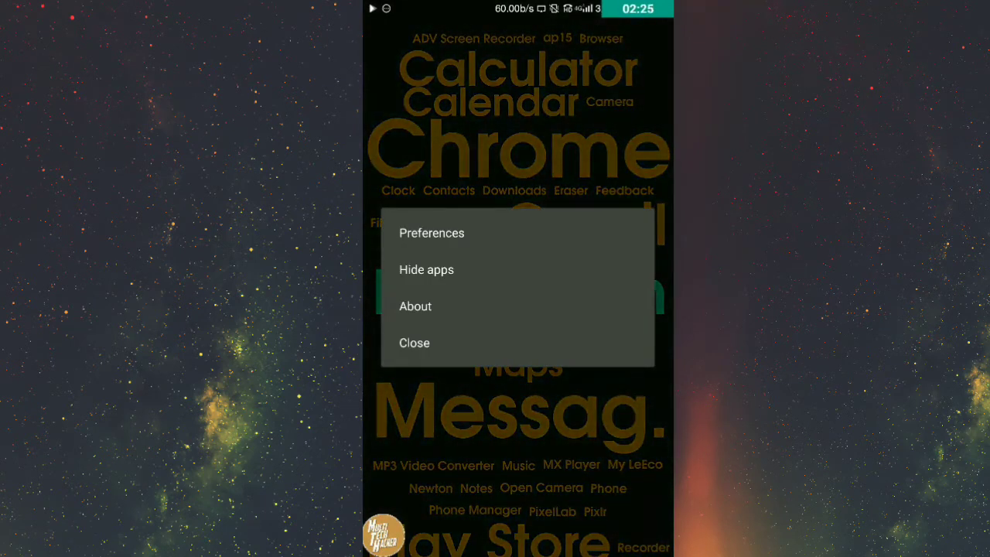
pyautogui.click(431, 233)
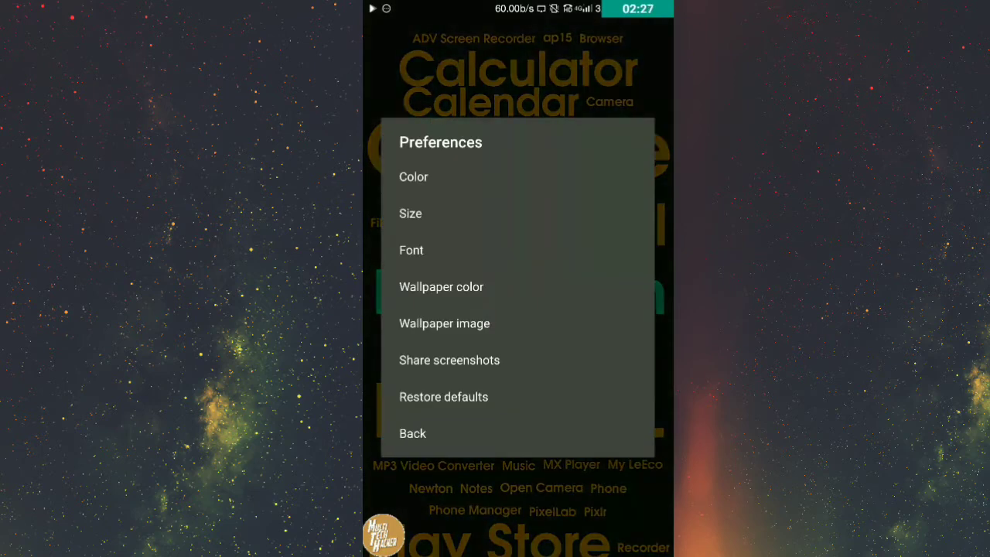
pyautogui.click(440, 286)
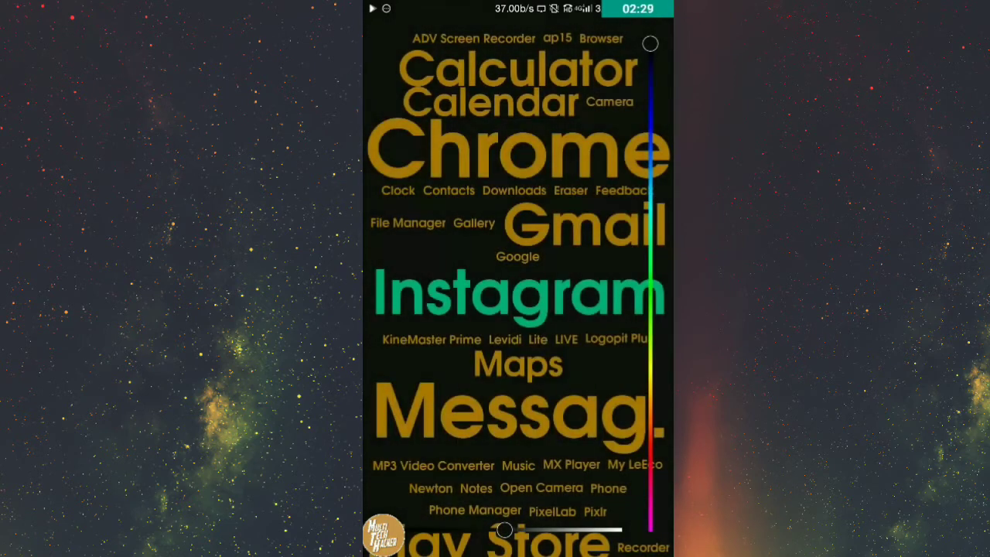
pyautogui.moveTo(649, 44); pyautogui.dragTo(649, 481)
pyautogui.moveTo(504, 530); pyautogui.dragTo(502, 530)
pyautogui.moveTo(649, 481)
pyautogui.mouseDown()
pyautogui.moveTo(649, 376)
pyautogui.moveTo(649, 505)
pyautogui.mouseUp()
pyautogui.moveTo(502, 530); pyautogui.dragTo(415, 529)
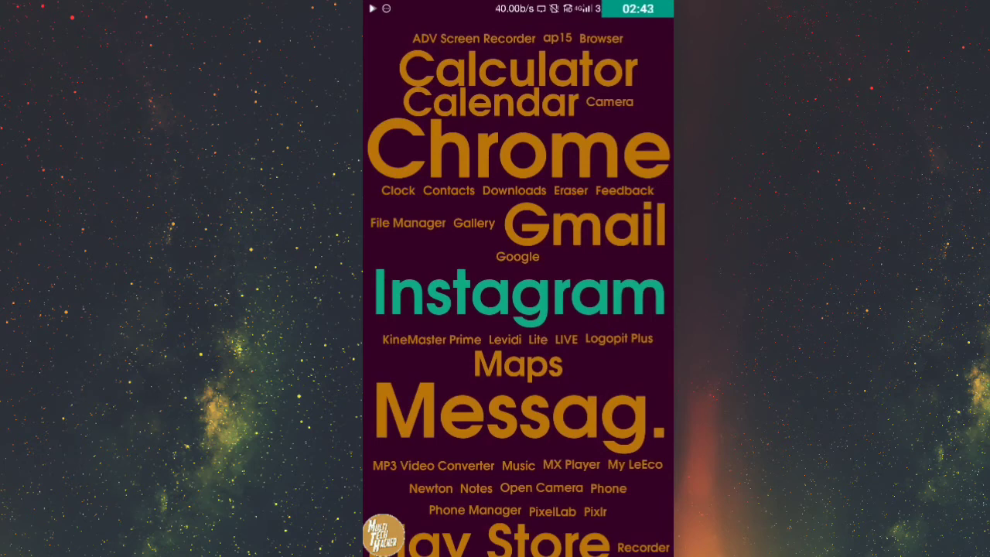
pyautogui.press('Menu')
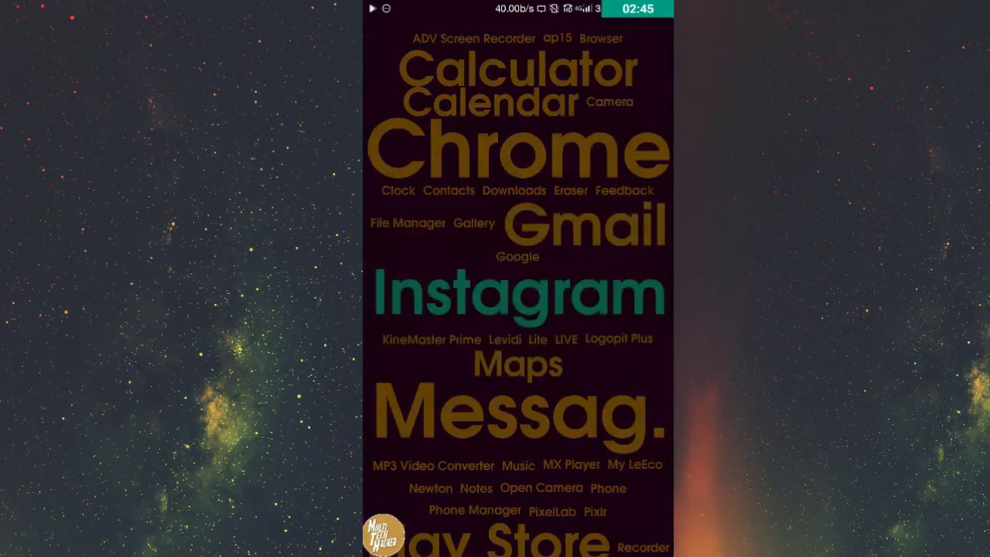
# - Set the Bubbles live wallpaper as the home screen background
pyautogui.press('Menu')
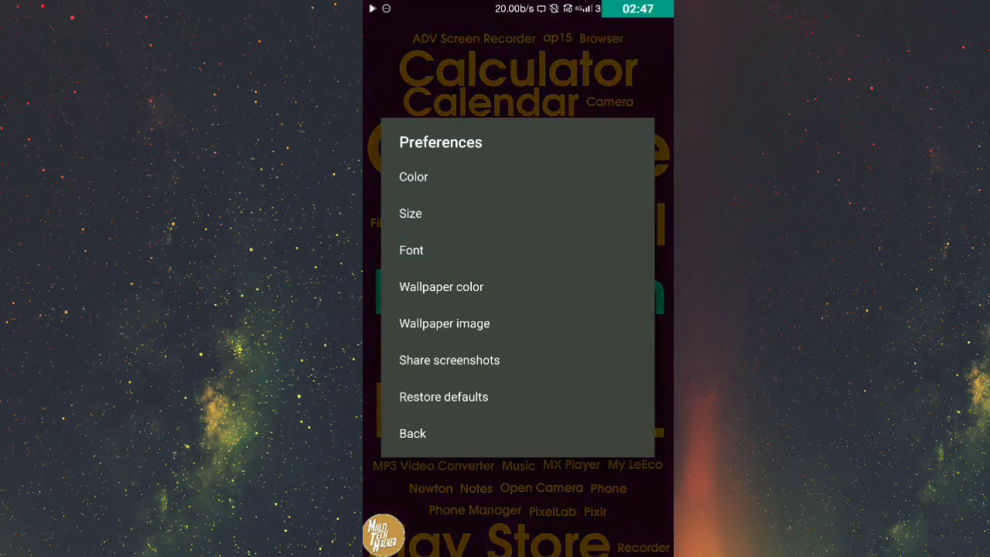
pyautogui.click(444, 324)
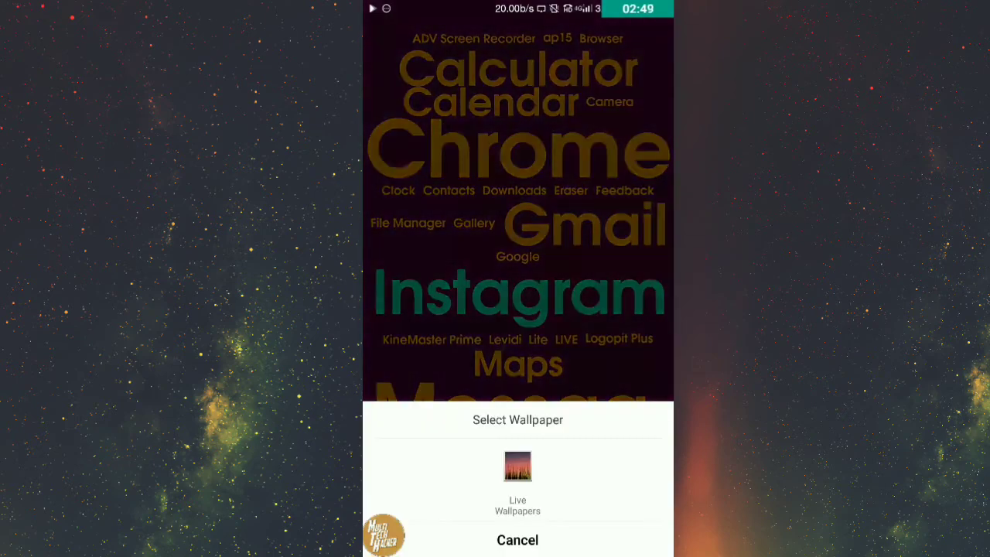
pyautogui.click(518, 472)
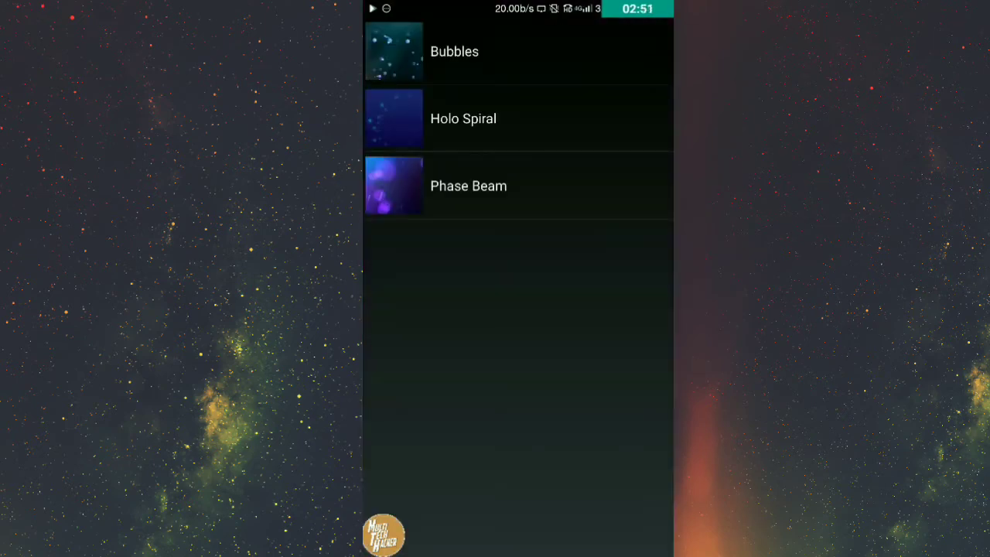
pyautogui.click(454, 51)
pyautogui.click(517, 537)
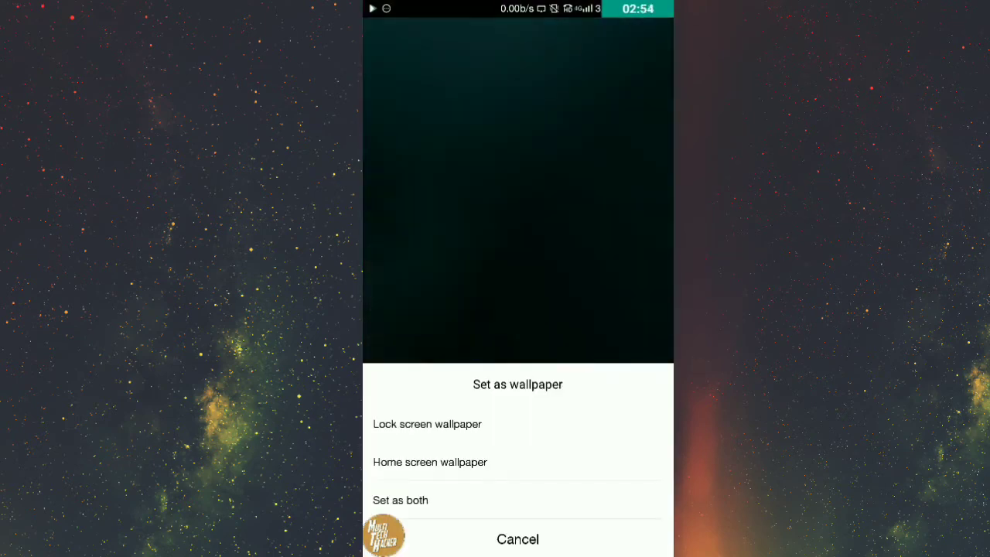
pyautogui.click(429, 461)
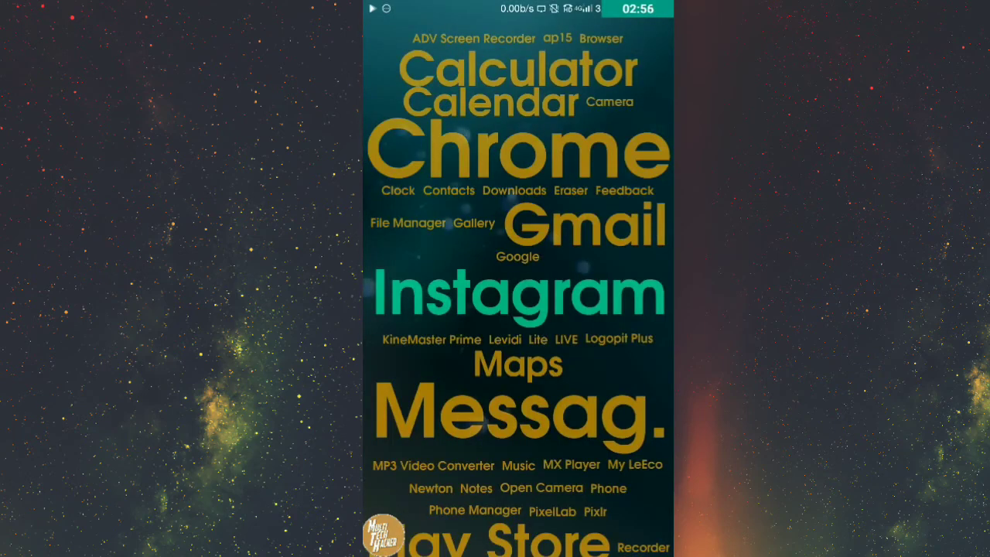
pyautogui.scroll(-5, 517, 279)
pyautogui.scroll(5, 517, 279)
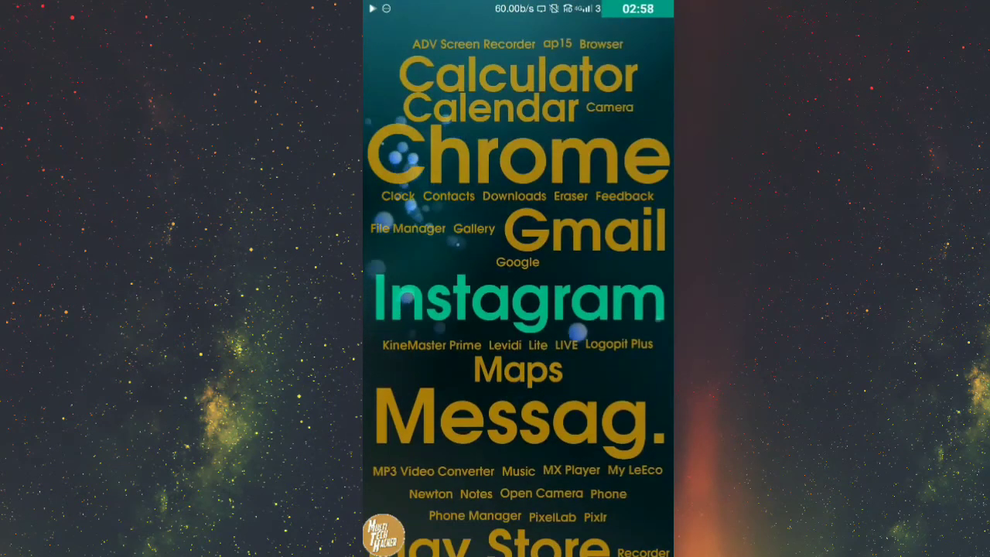